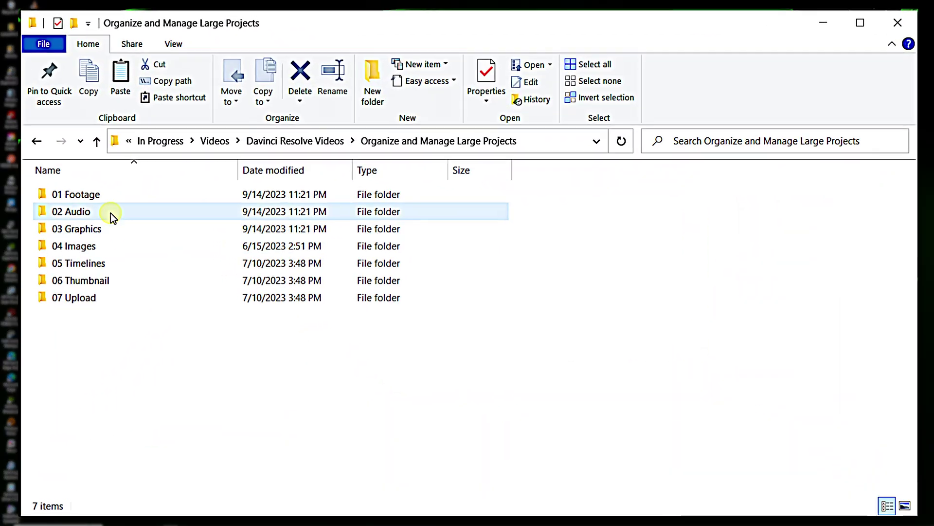
Browse the 01 Footage, A-Roll and 02 Audio folders, then open 03 Graphics.
double_click(77, 196)
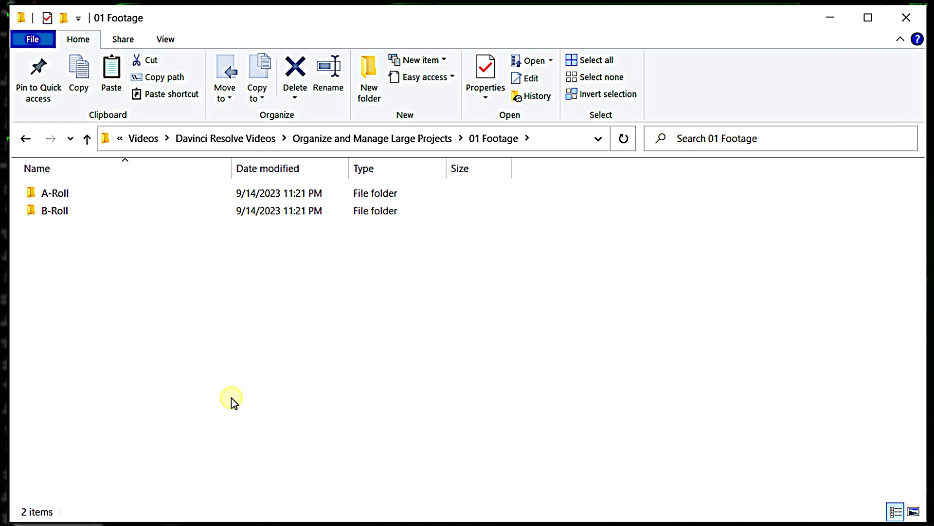
double_click(63, 194)
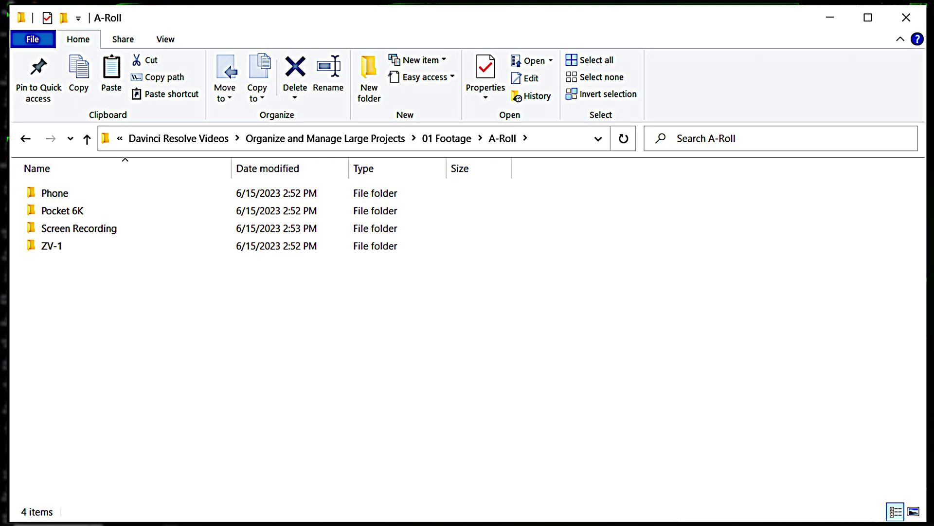
double_click(62, 212)
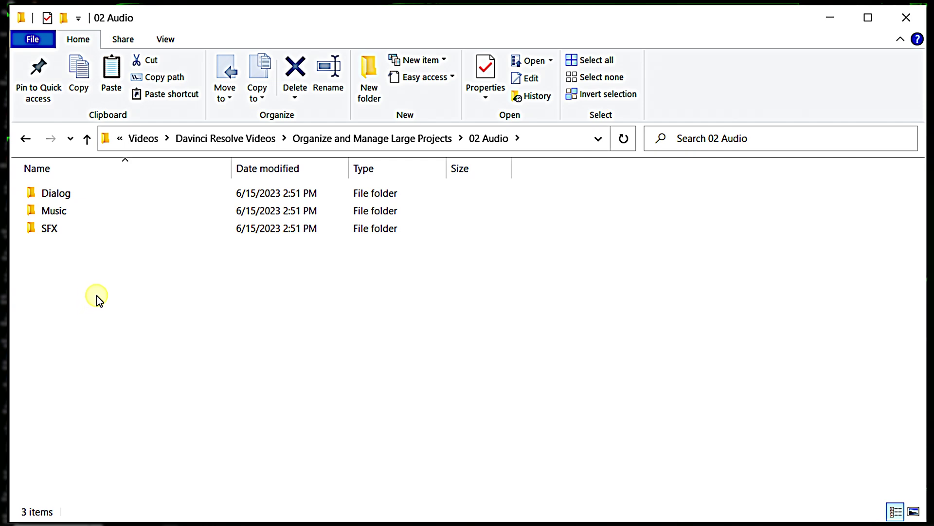
key(alt+Up)
double_click(88, 227)
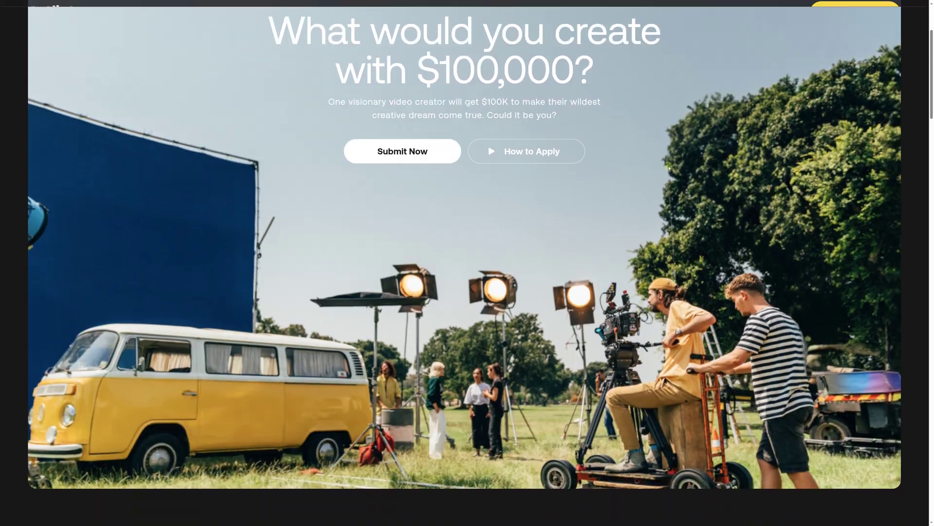
scroll(670, 167, down, 5)
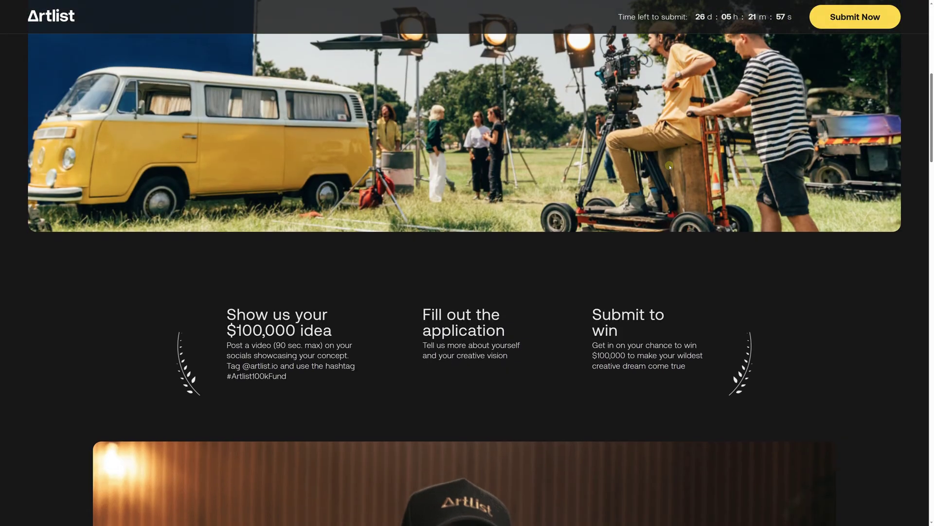
scroll(669, 167, down, 9)
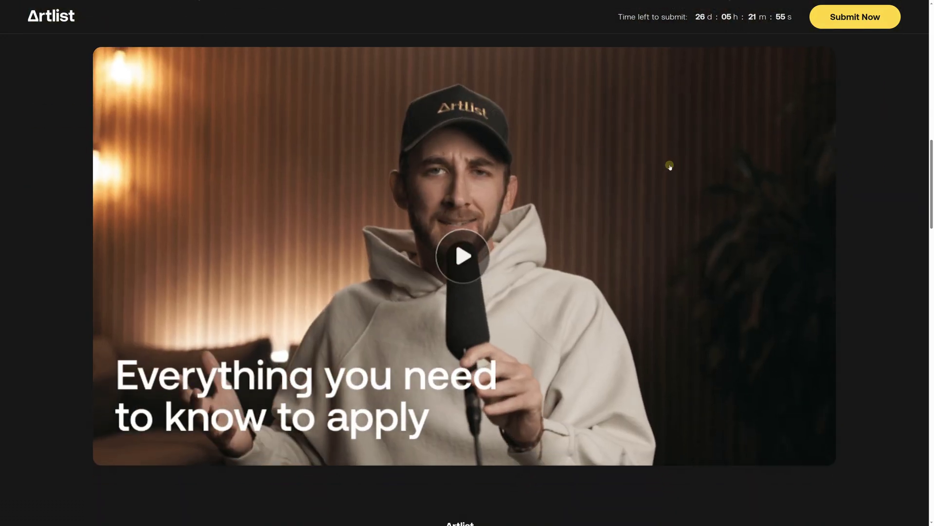
scroll(670, 166, down, 6)
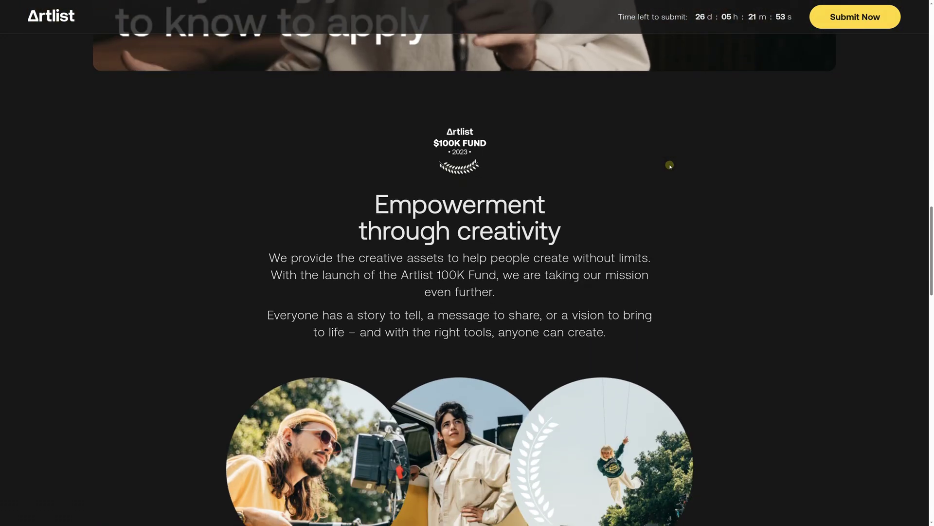
scroll(670, 165, down, 7)
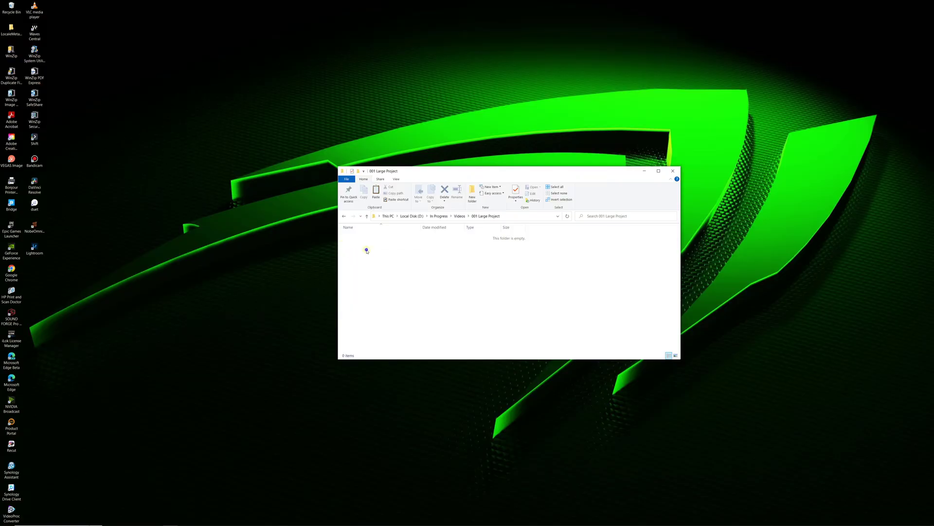
Create new folders named Scene 1 and Scene 2 in 001 Large Project.
right_click(283, 250)
mouse_move(305, 365)
click(409, 365)
text(Scene 1)
key(Return)
right_click(132, 277)
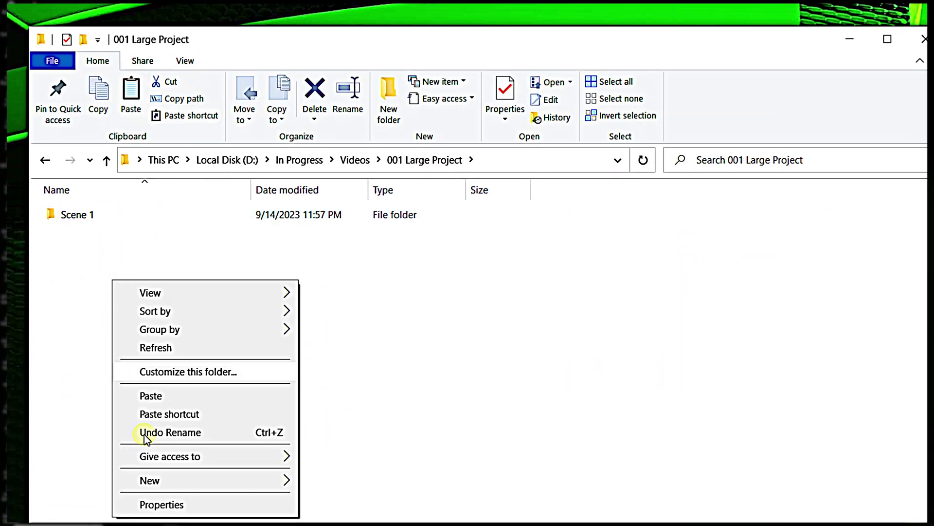
mouse_move(166, 464)
click(364, 469)
text(Scene 2)
key(Return)
Add three more folders named Scene 3, Scene 4 and Scene 5.
right_click(162, 358)
text(wfScene 3)
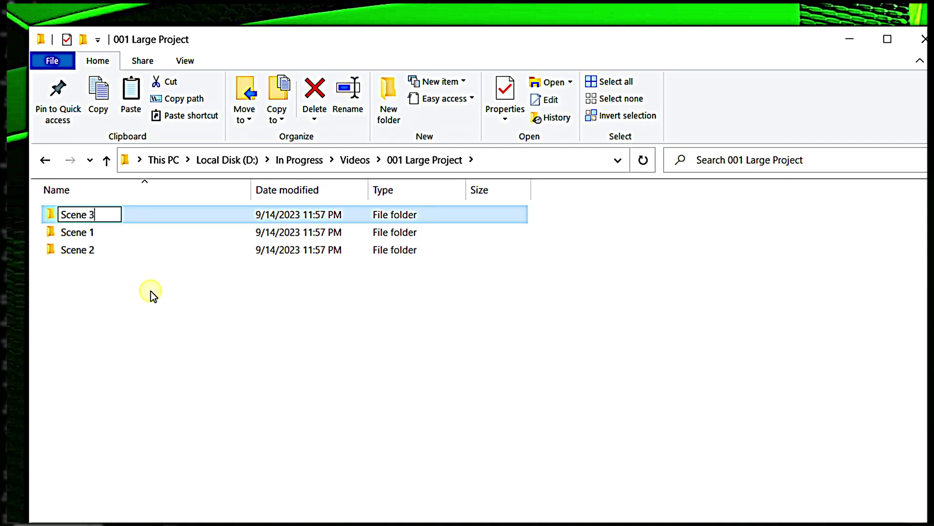
key(Return)
right_click(96, 316)
mouse_move(123, 511)
click(317, 515)
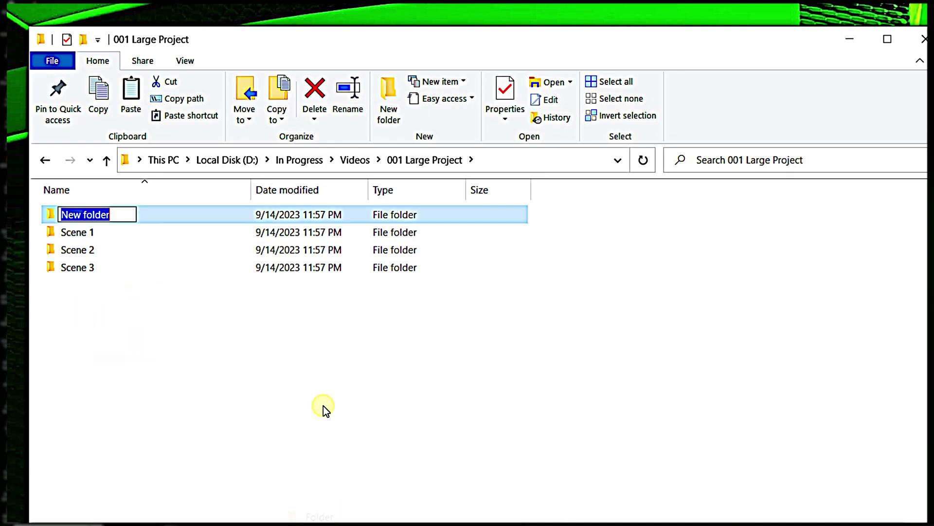
text(Scene 4)
key(Return)
right_click(143, 319)
mouse_move(146, 511)
click(350, 515)
text(Scene 5)
key(Return)
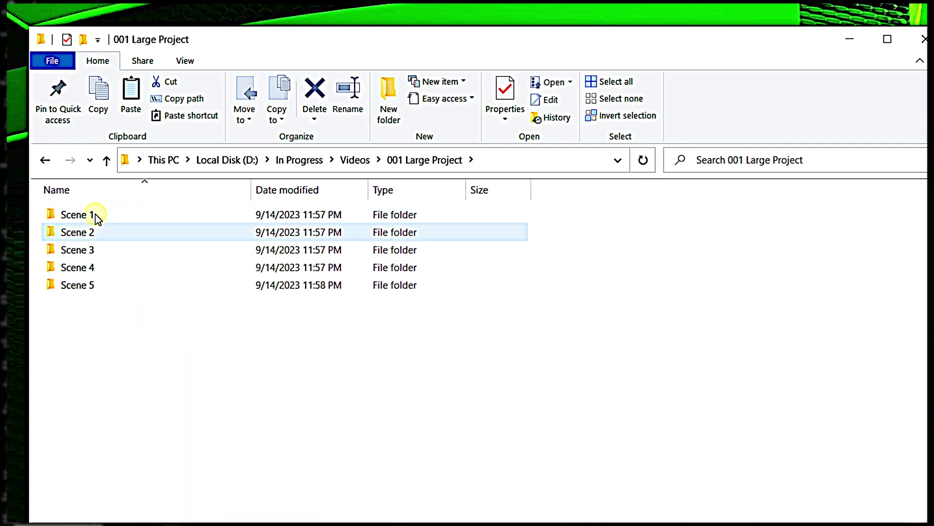
Inside Scene 1, create folders named 01 Footage and 02 Audio.
double_click(131, 214)
right_click(130, 247)
mouse_move(166, 447)
click(384, 457)
text(01 Footage)
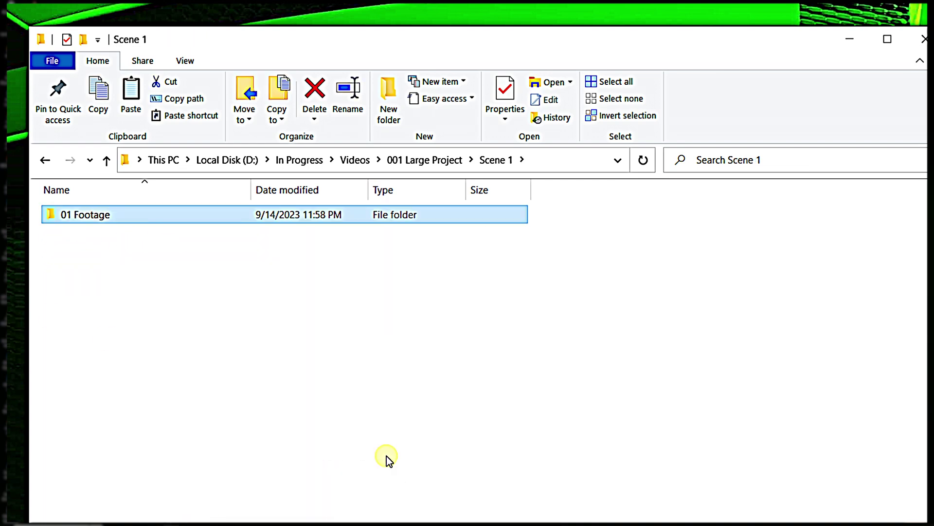
right_click(386, 455)
mouse_move(340, 492)
click(506, 489)
text(02 Audio)
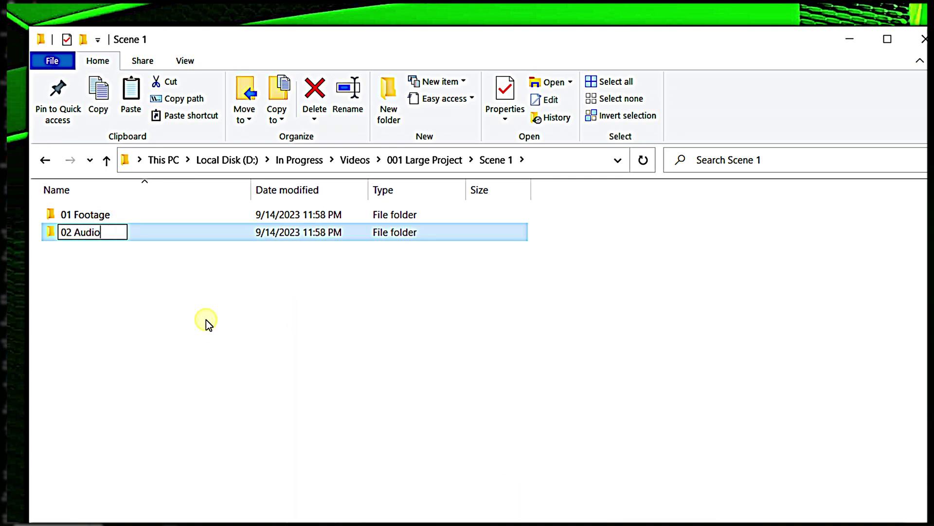
key(Return)
Add 03 Graphics and 04 Image folders inside Scene 1.
right_click(101, 273)
mouse_move(195, 492)
click(305, 480)
text(03 Graphics)
click(152, 312)
right_click(81, 312)
mouse_move(146, 506)
click(323, 509)
text(04 Image)
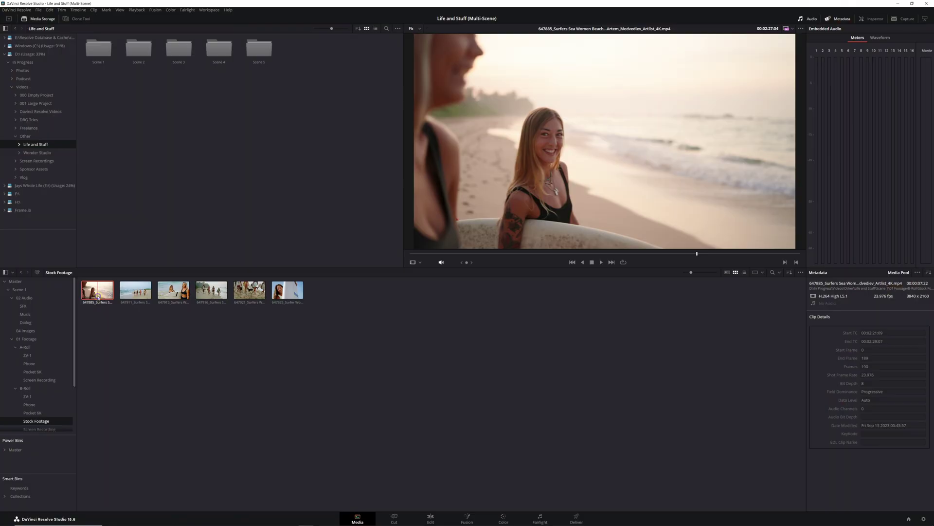
Run Analyze Clip for People on the surfing stock clip.
right_click(99, 296)
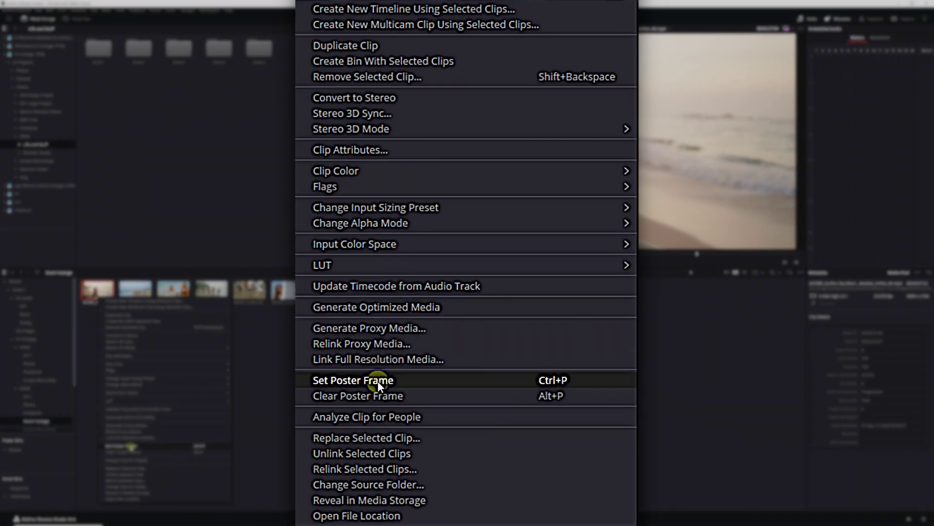
click(379, 415)
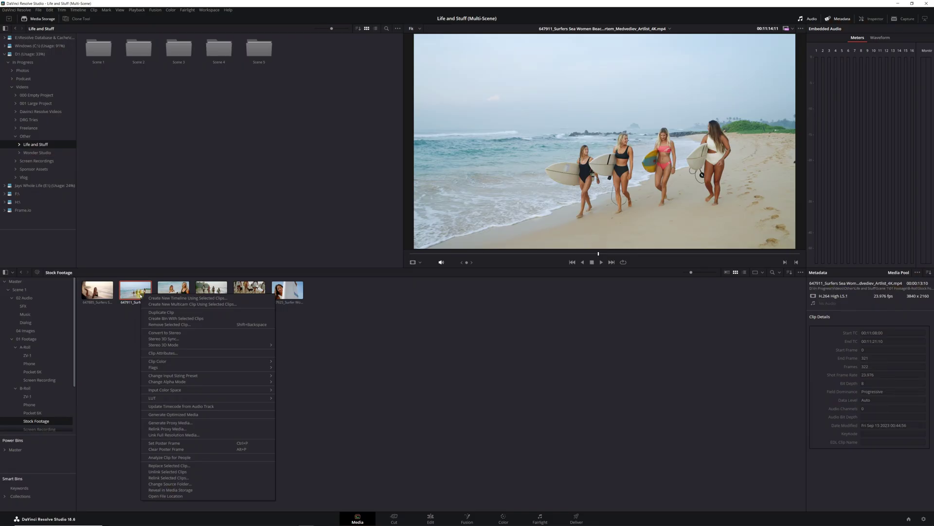
click(179, 457)
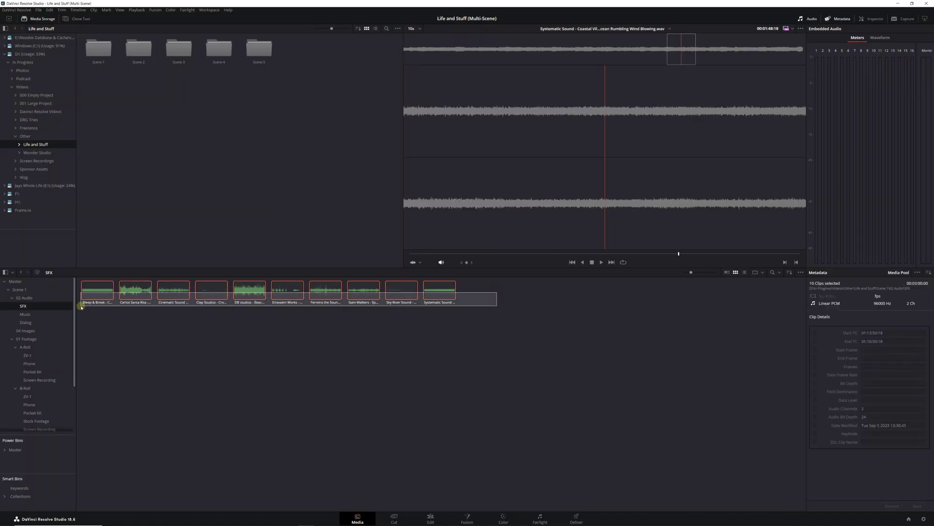
Run Audio Classification > Analyze on the ten selected SFX clips.
right_click(101, 292)
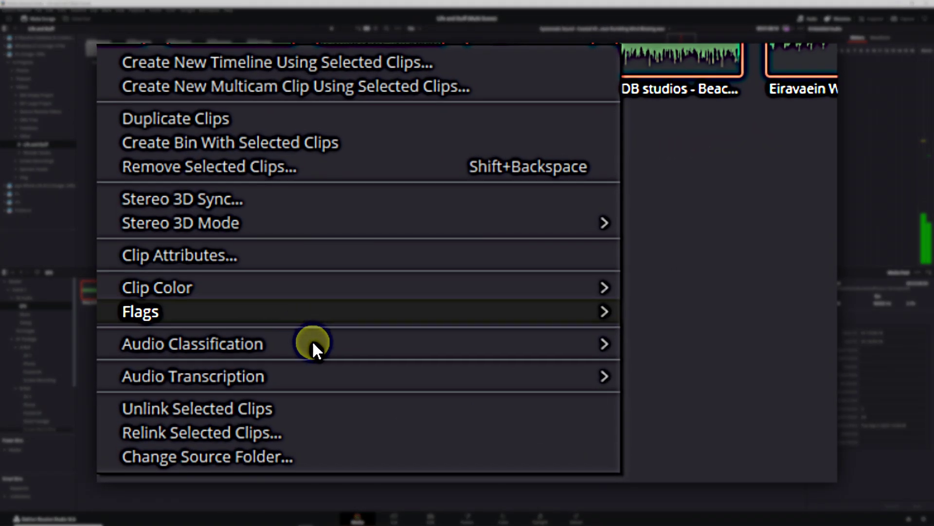
mouse_move(265, 371)
click(678, 346)
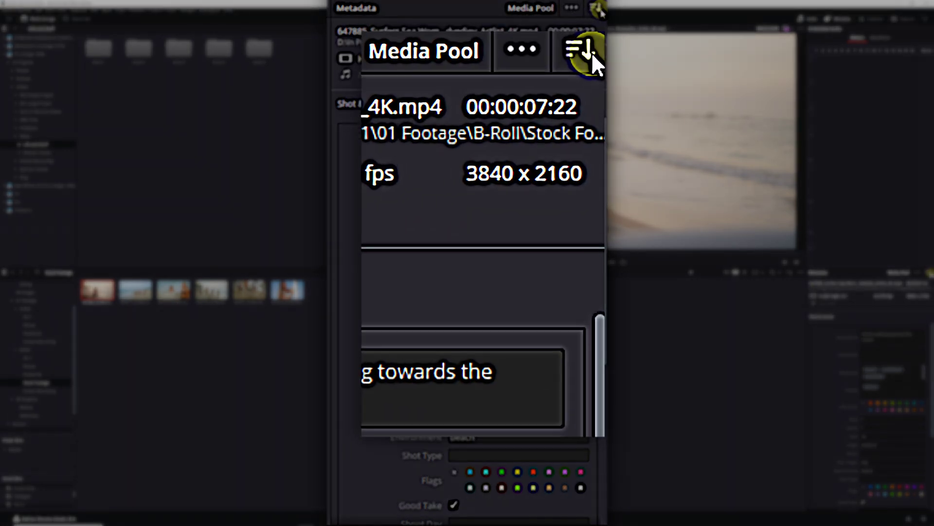
Write the surfers clip's description, add beach as a keyword, and begin typing surfboard.
click(596, 8)
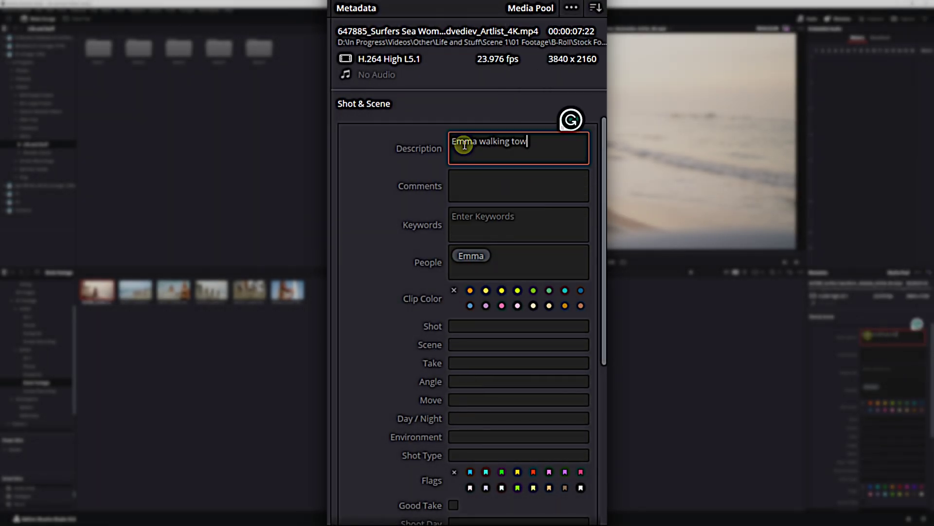
key(Return)
text(surfboard Handheld)
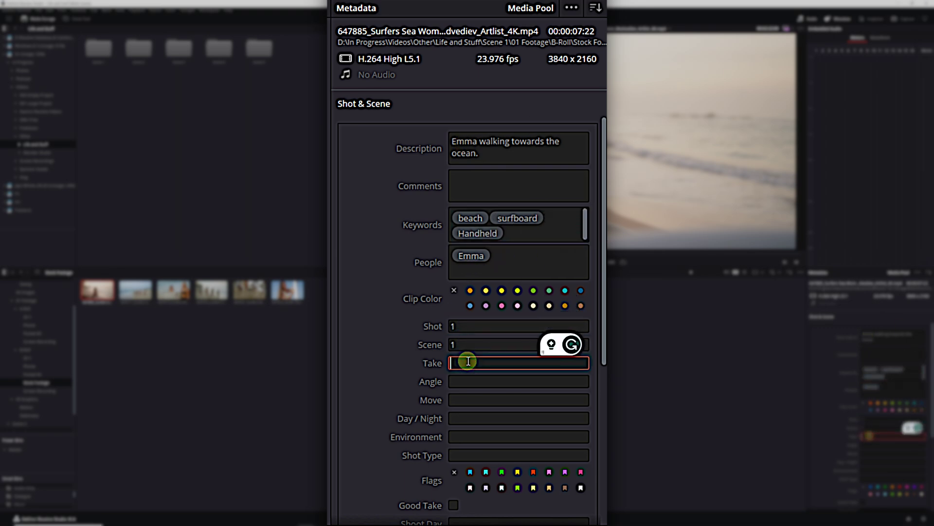
text(y)
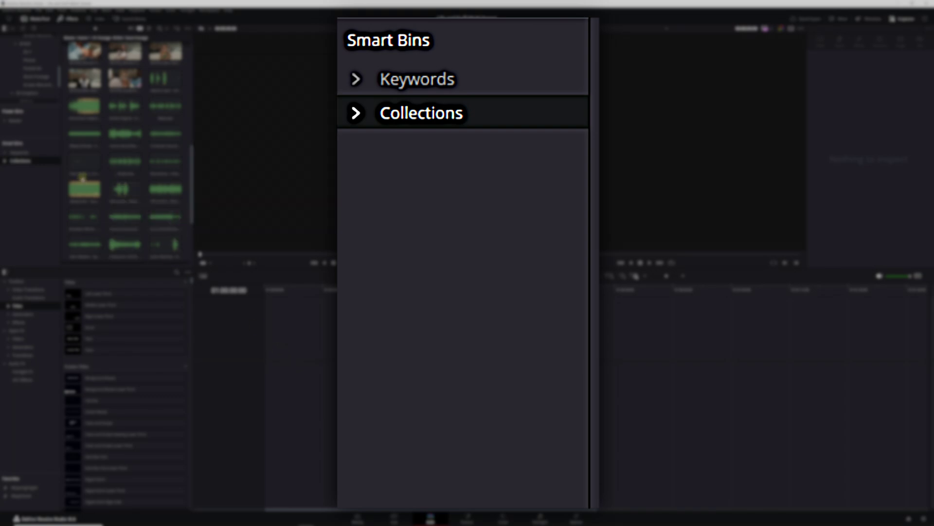
Expand Keywords smart bins and view the surfboard, Handheld and beach clips.
click(352, 80)
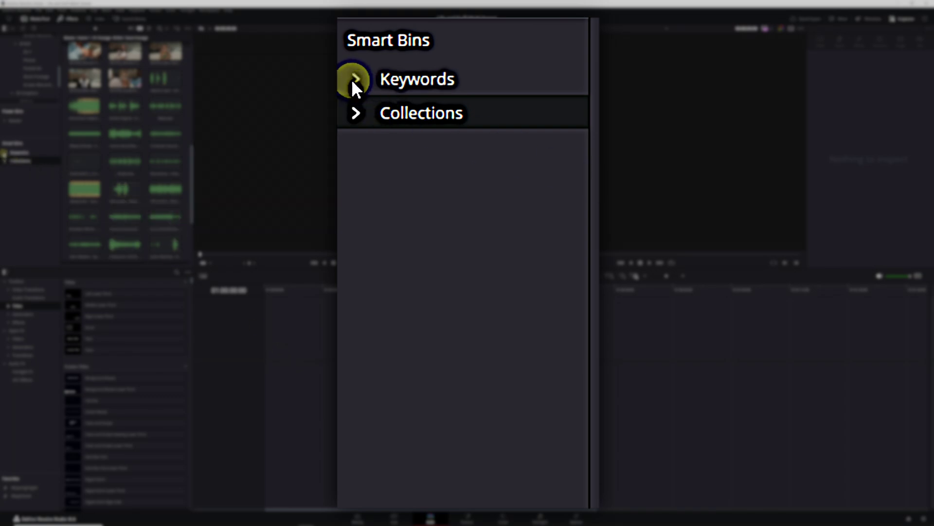
click(353, 78)
click(417, 115)
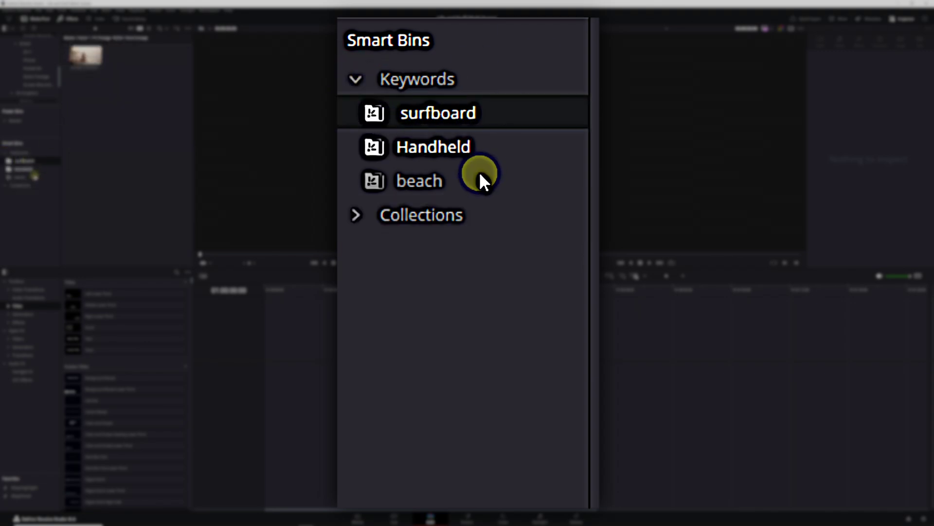
click(461, 146)
click(449, 185)
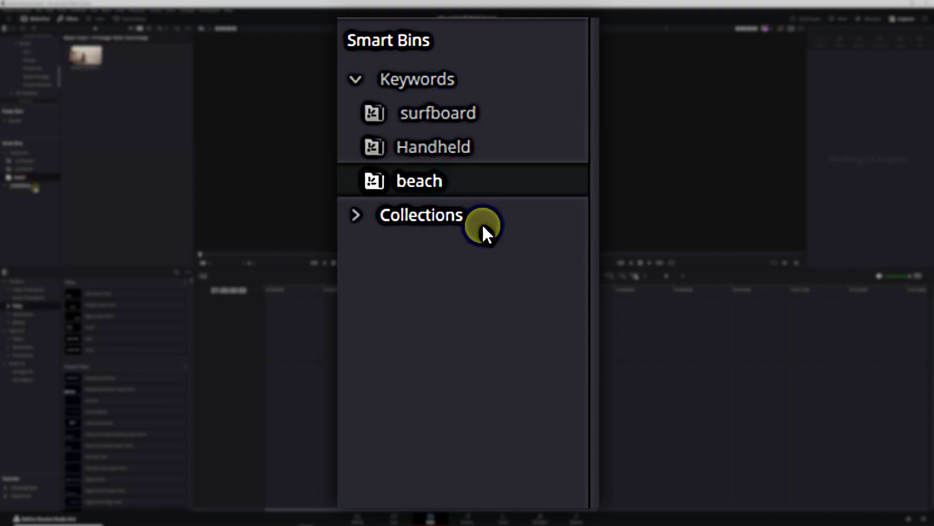
Expand Collections and view the Video Clips and Audio Only smart bins.
click(356, 215)
click(382, 249)
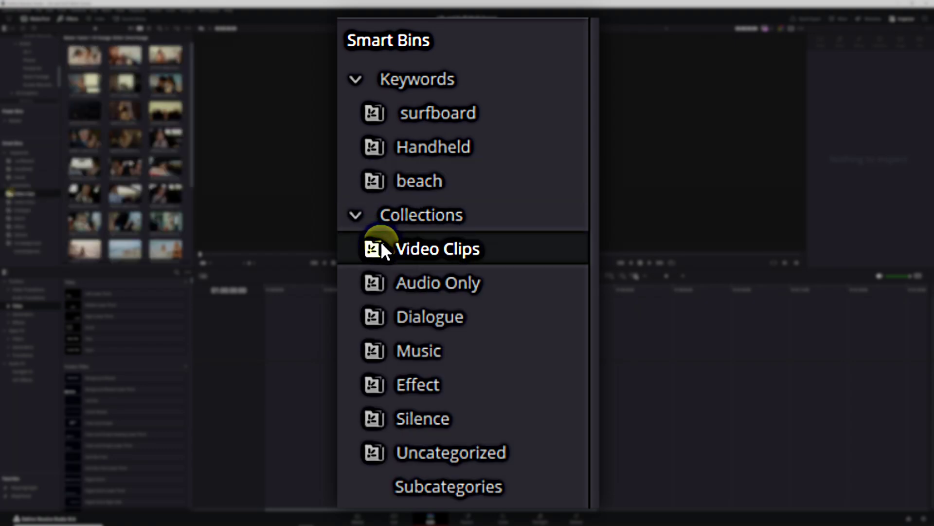
click(391, 277)
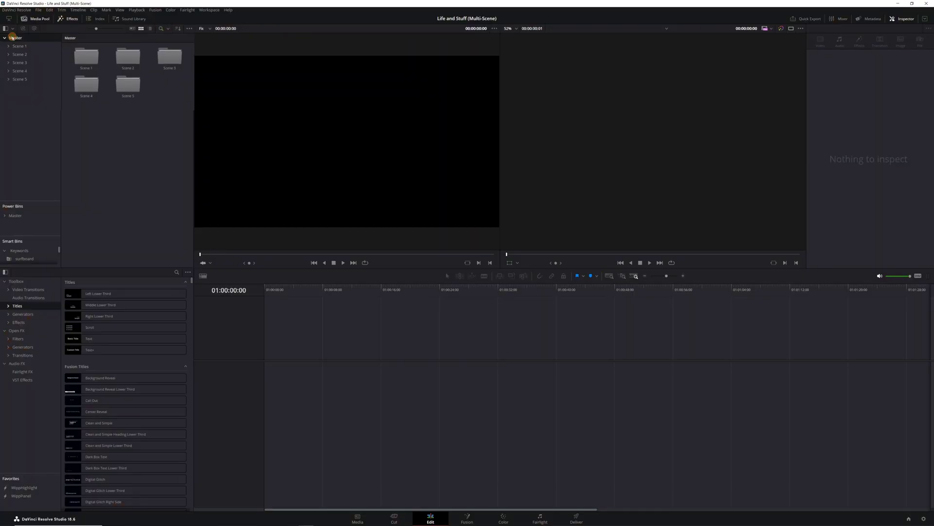
Create a Timelines bin with scene timelines and drag surfers clips onto Scene 1's V1.
key(ctrl+shift+n)
text(Timelines)
click(21, 86)
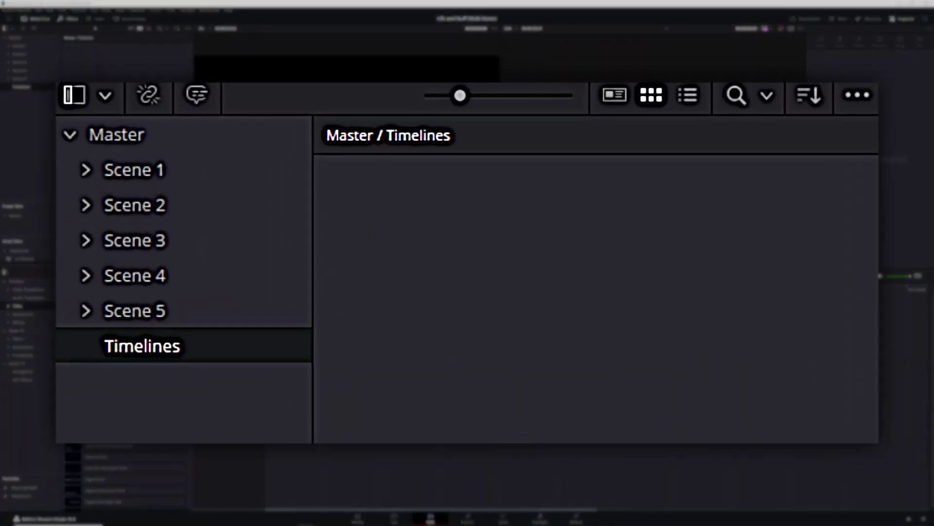
key(Return)
key(Return)
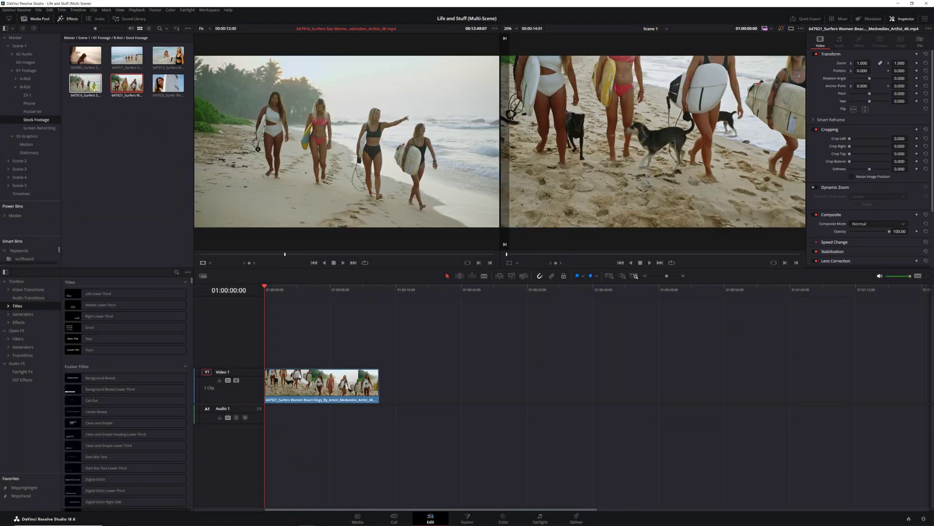
drag(573, 397, 566, 396)
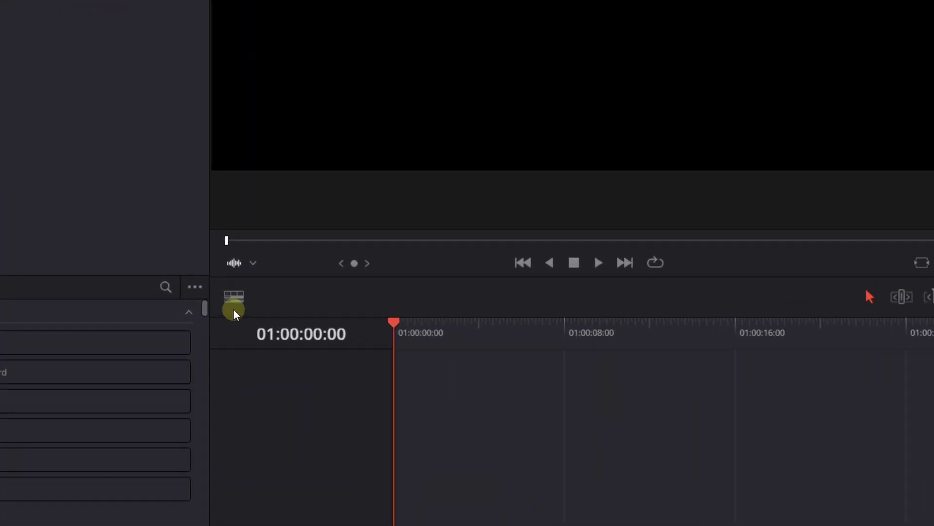
Enable Stacked Timelines and load Scenes 1, 2 and 3 as tabs below Final.
click(234, 298)
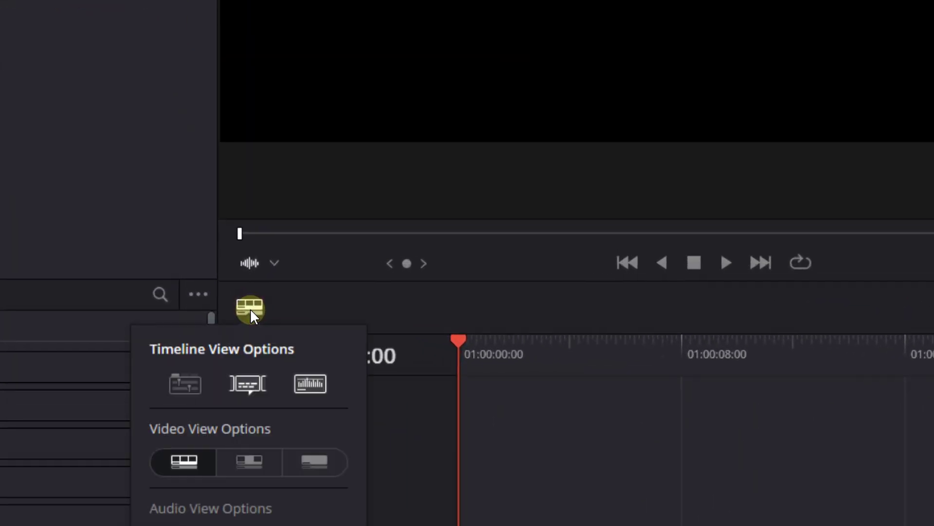
click(185, 383)
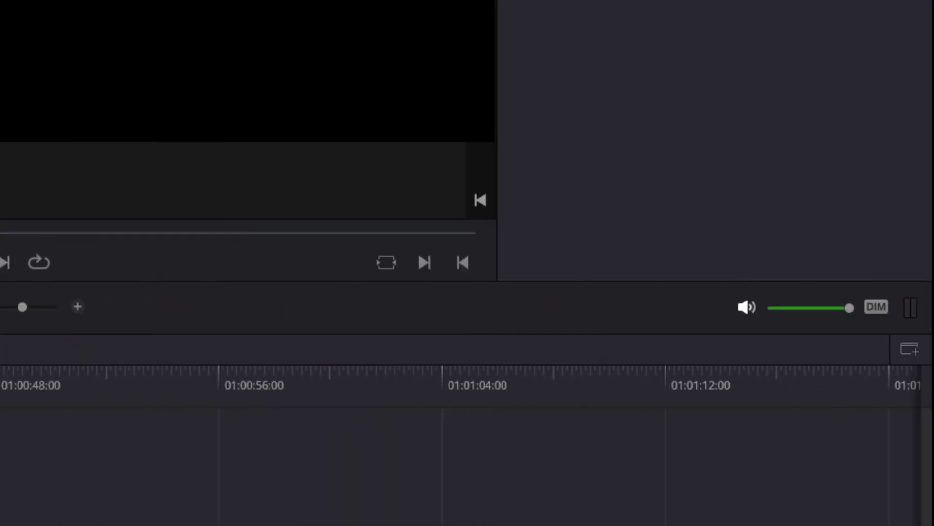
click(910, 351)
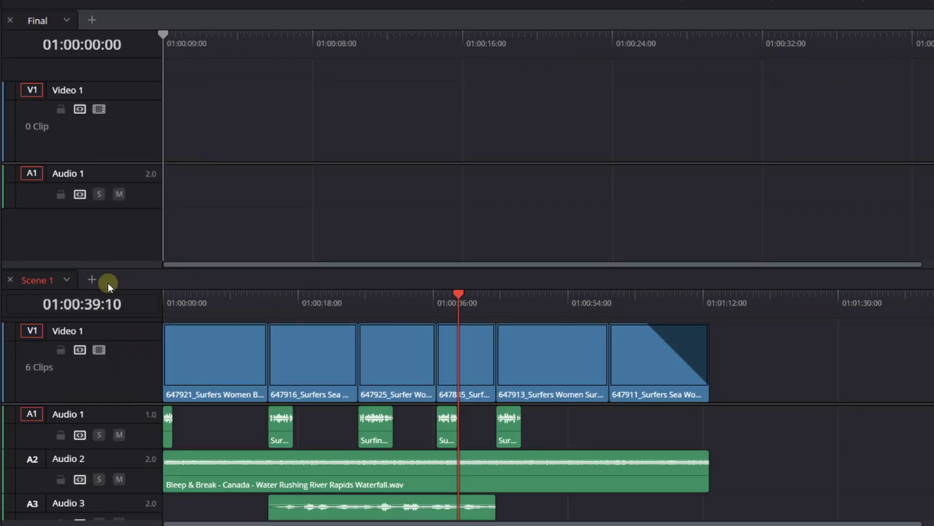
click(107, 280)
click(169, 279)
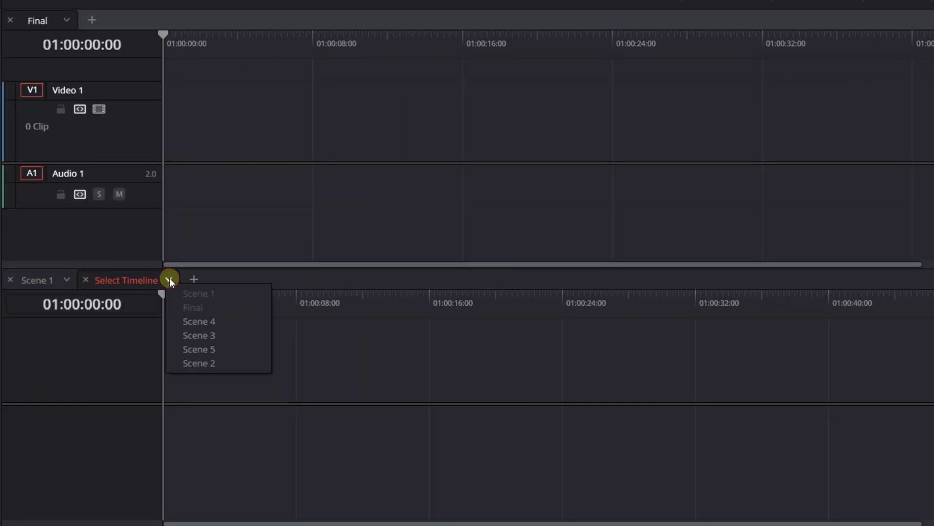
click(211, 363)
click(244, 280)
click(271, 352)
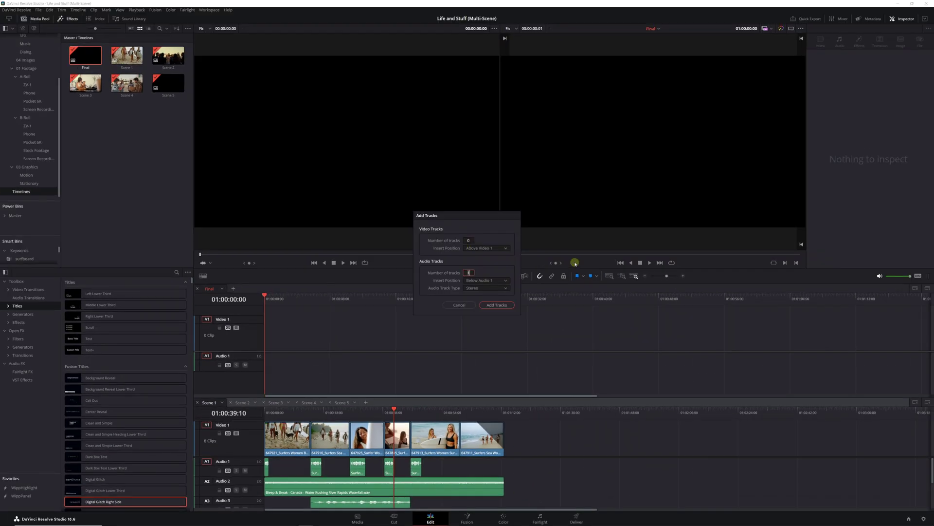
Add audio tracks to Final and paste each scene's copied clips into it.
click(496, 305)
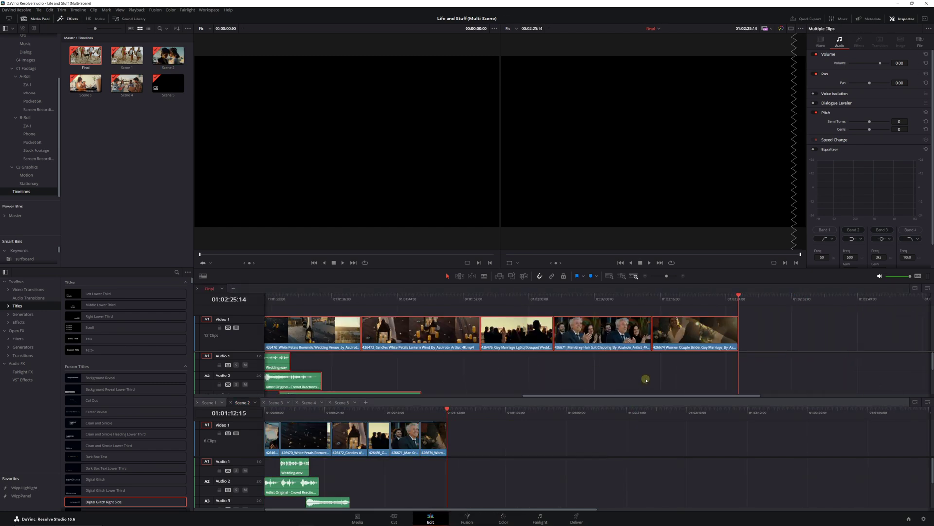
key(ctrl+v)
key(ctrl+c)
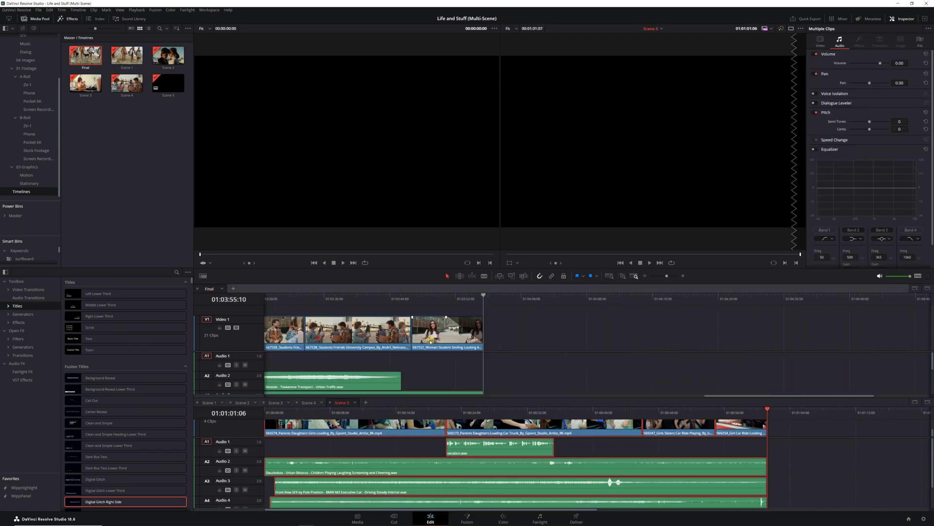
key(ctrl+v)
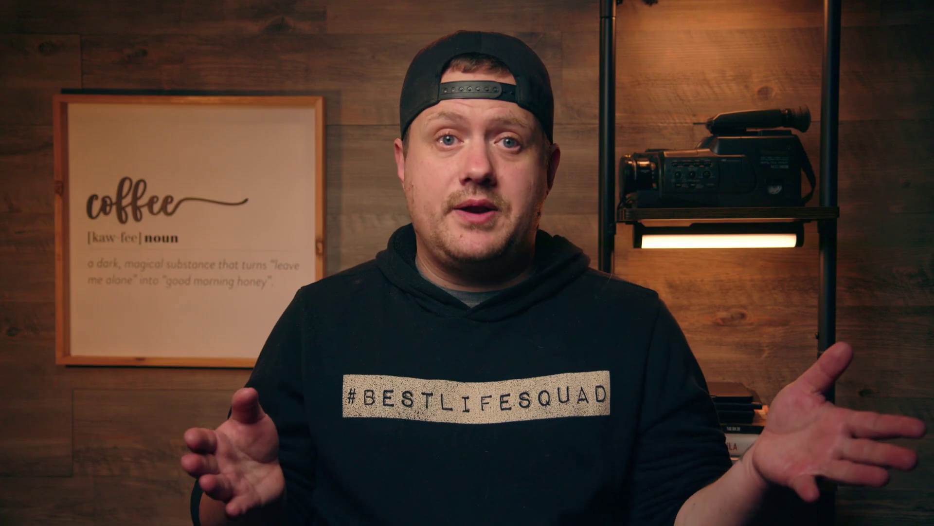